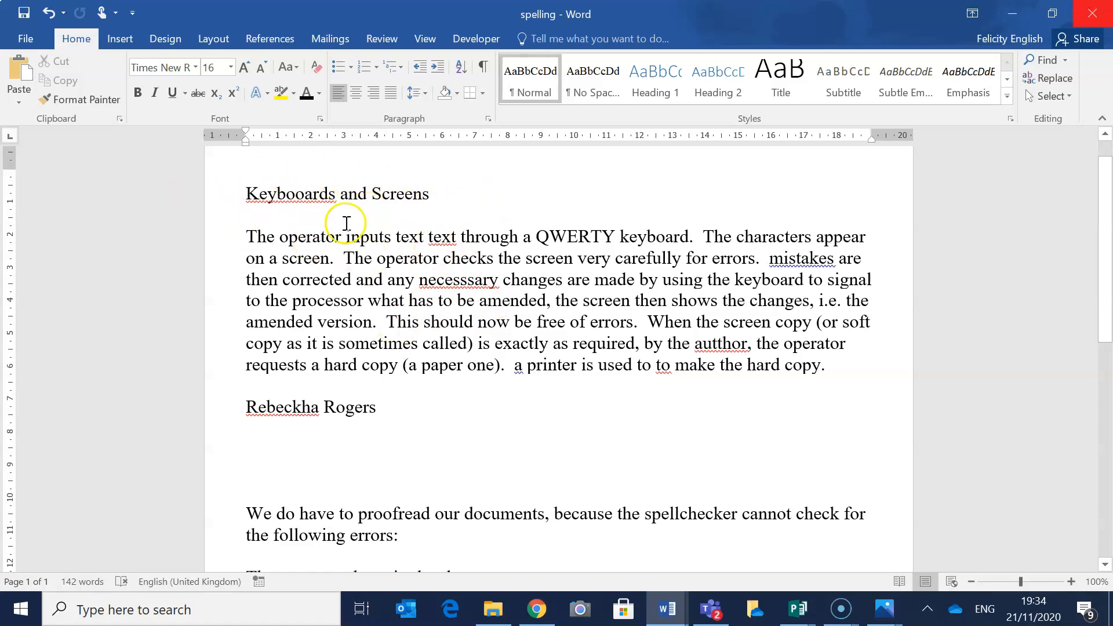
# Run the spelling and grammar check on the document and delete the repeated word "text" in the opening sentence.
pyautogui.click(312, 243)
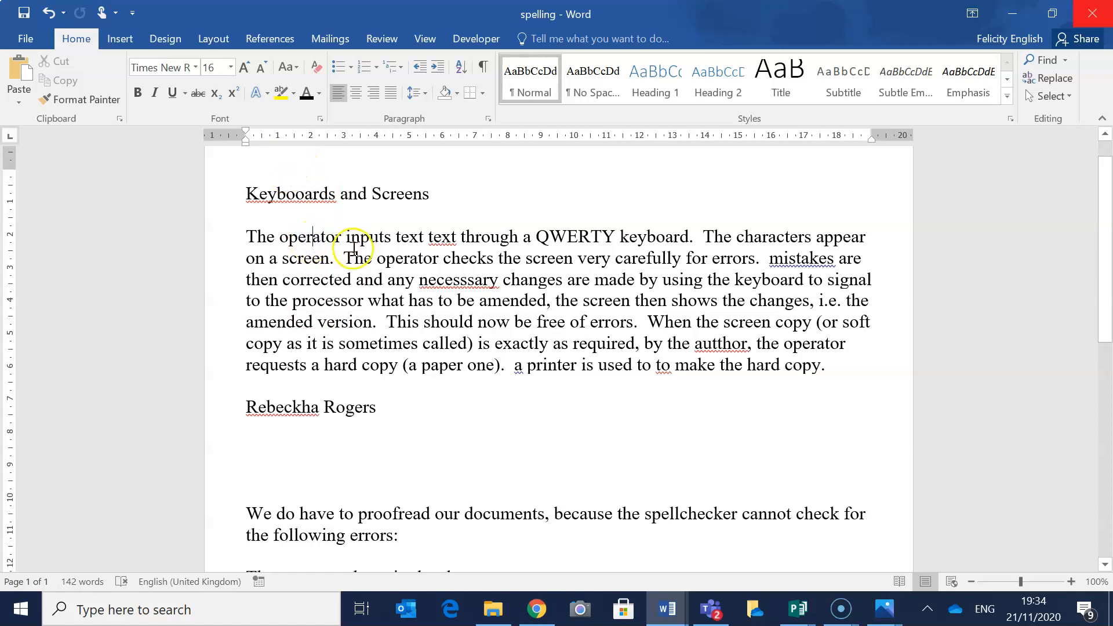
pyautogui.click(378, 41)
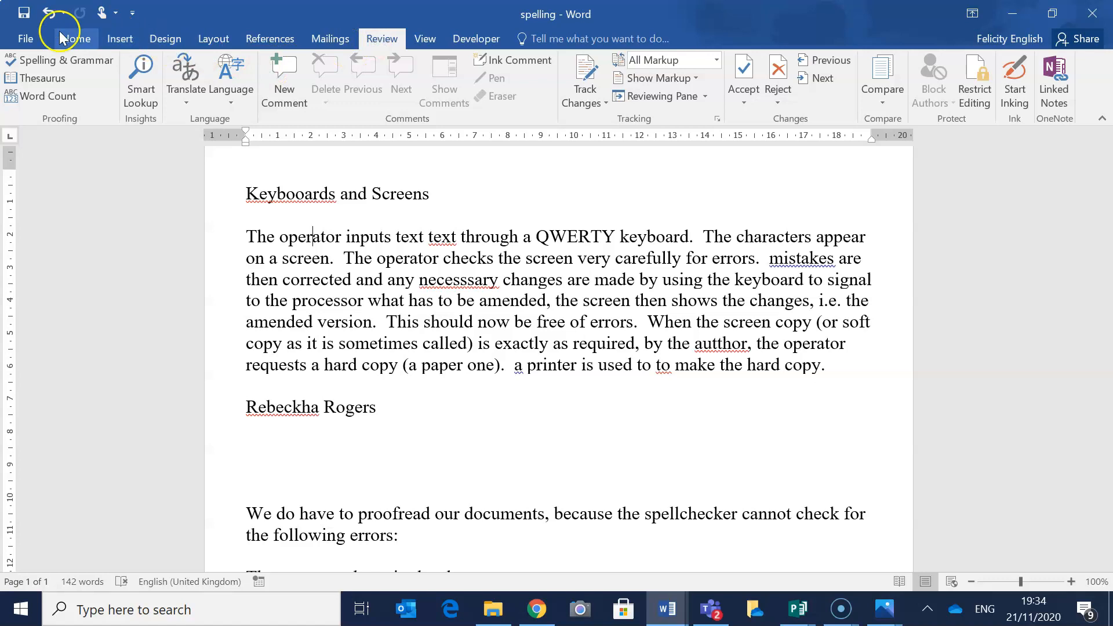
pyautogui.click(34, 62)
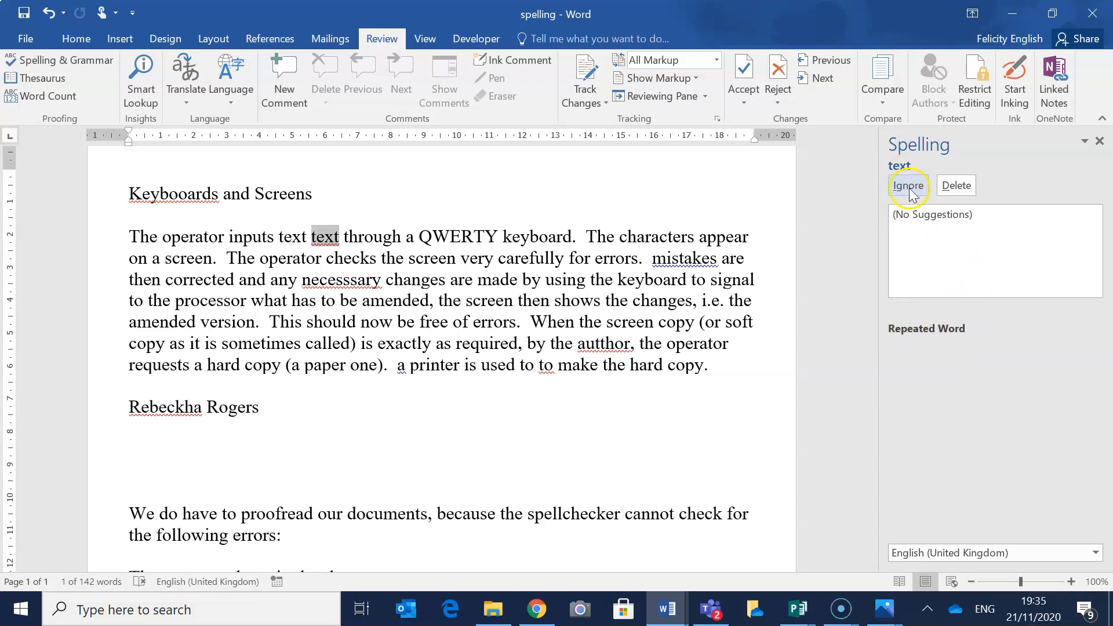
pyautogui.click(966, 193)
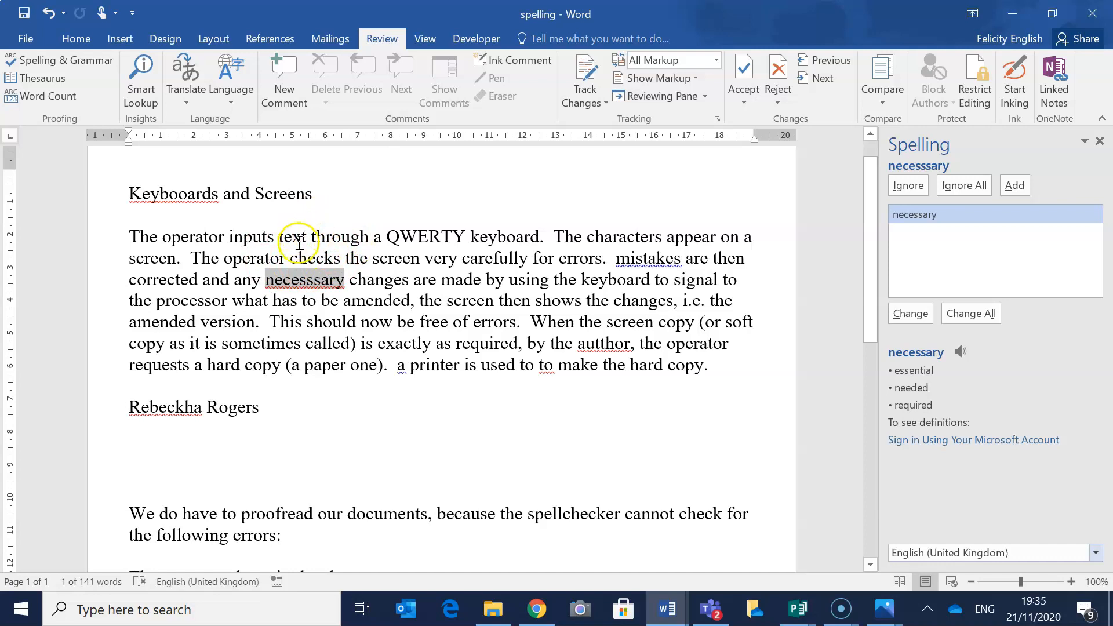
# Accept the suggested corrections "necessary", "Mistakes" and "author" for the flagged words in the main paragraph.
pyautogui.click(925, 216)
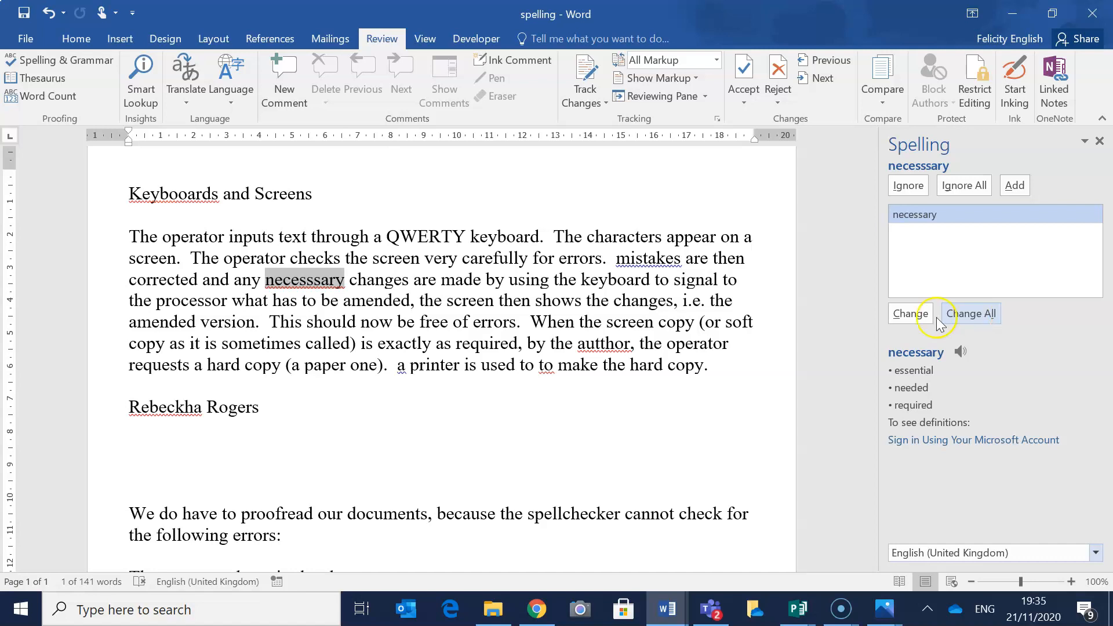
pyautogui.click(909, 316)
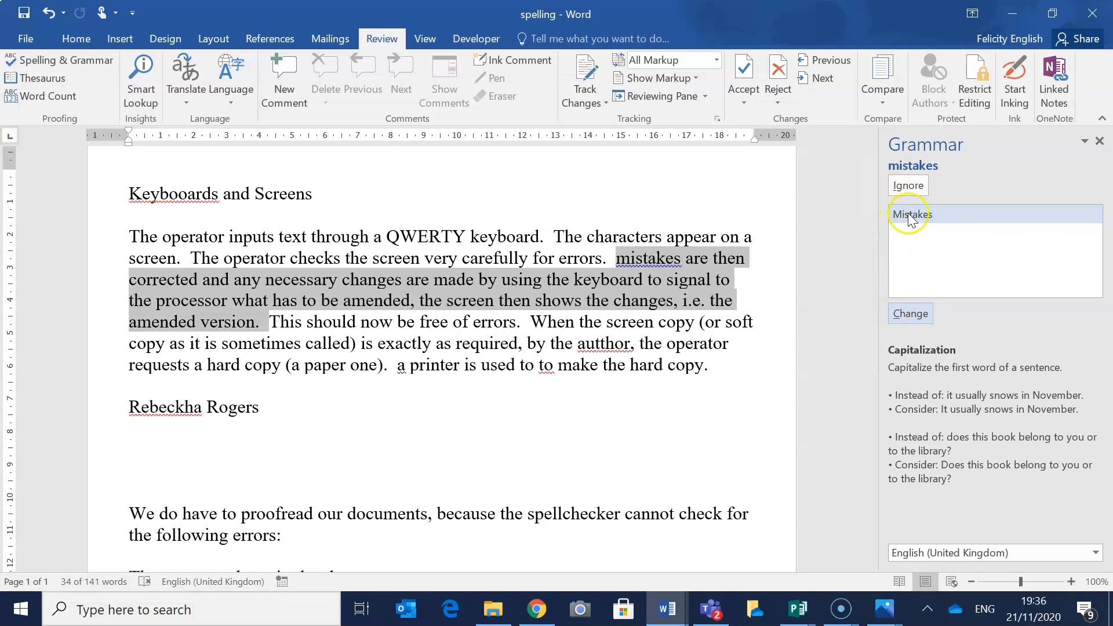
pyautogui.click(911, 316)
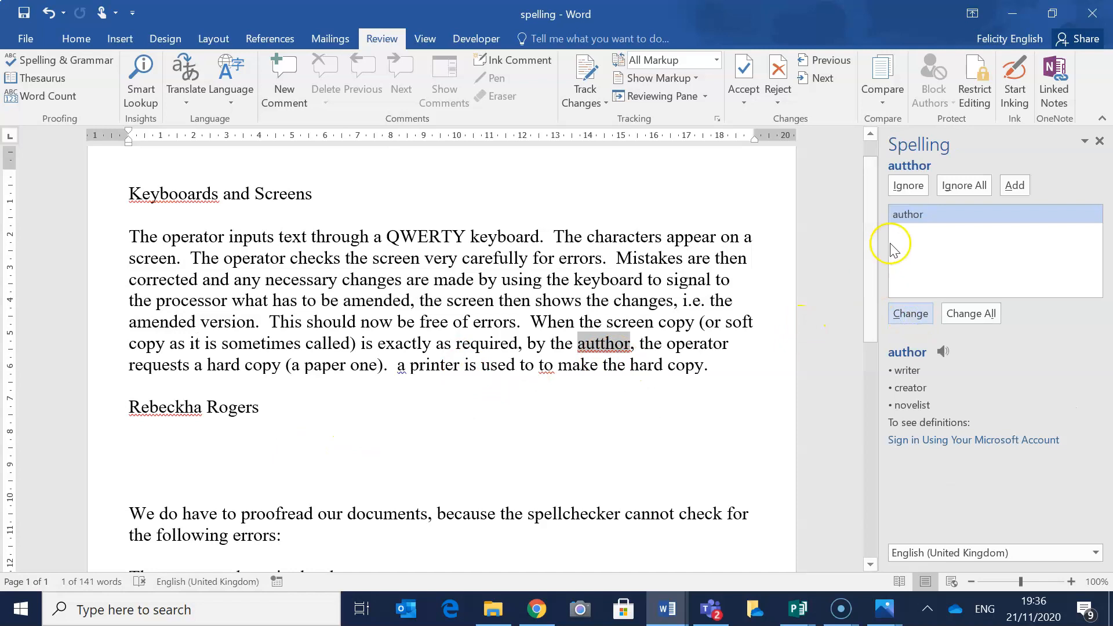
pyautogui.click(911, 319)
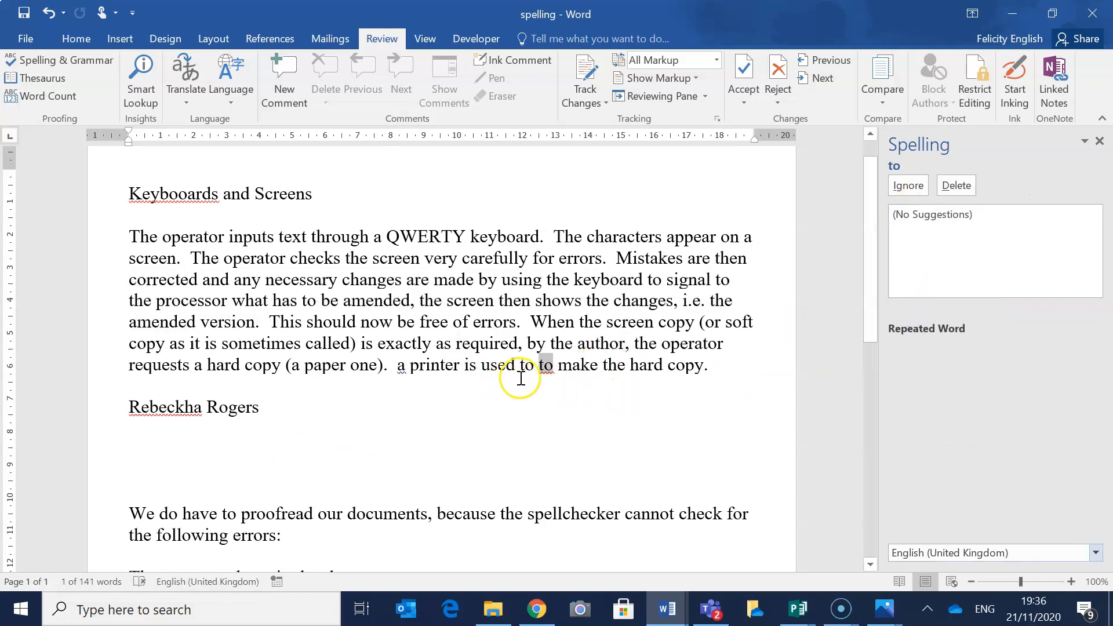
# Delete the repeated "to" in the paragraph's last sentence and capitalise that sentence's opening "a".
pyautogui.click(956, 185)
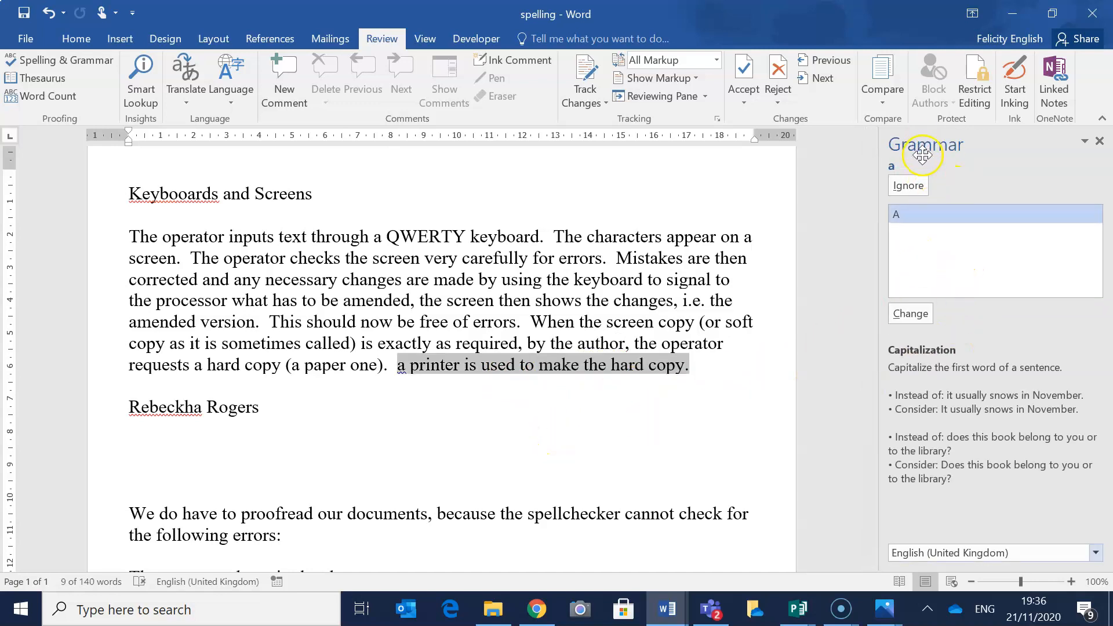
pyautogui.click(903, 318)
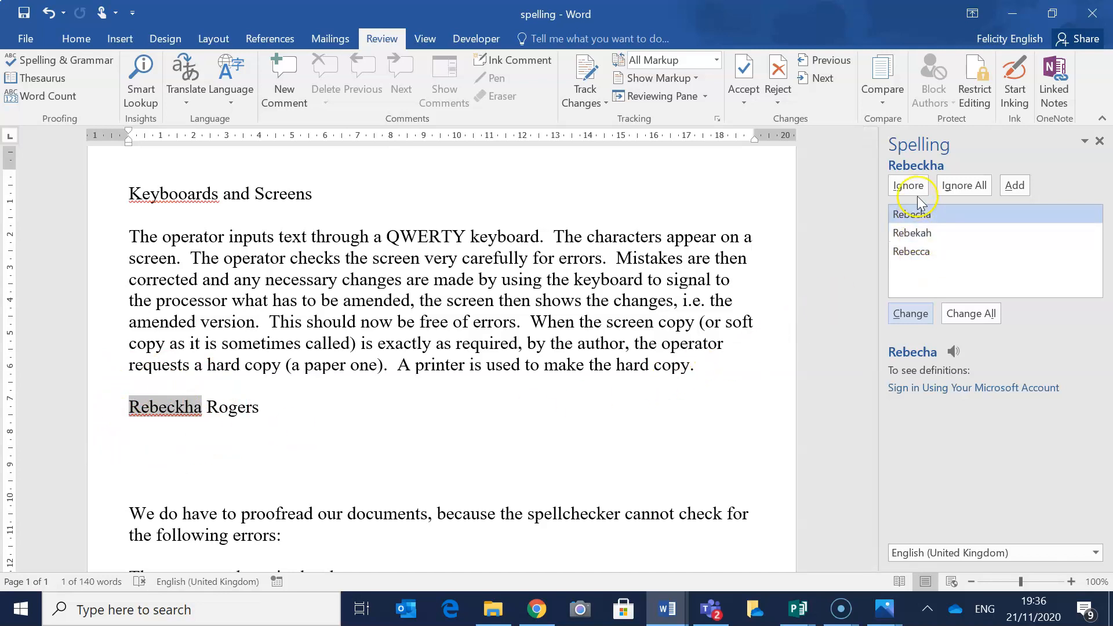
# Add the flagged first name to the dictionary and correct the misspelled title word to "Keyboards", completing the check.
pyautogui.click(1015, 185)
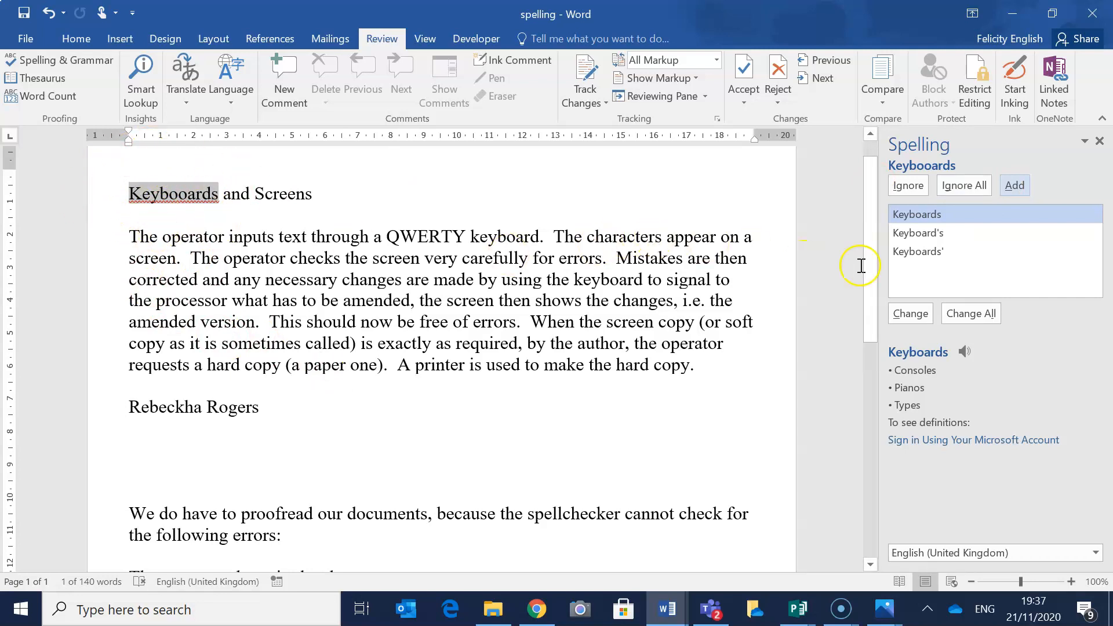
pyautogui.click(911, 314)
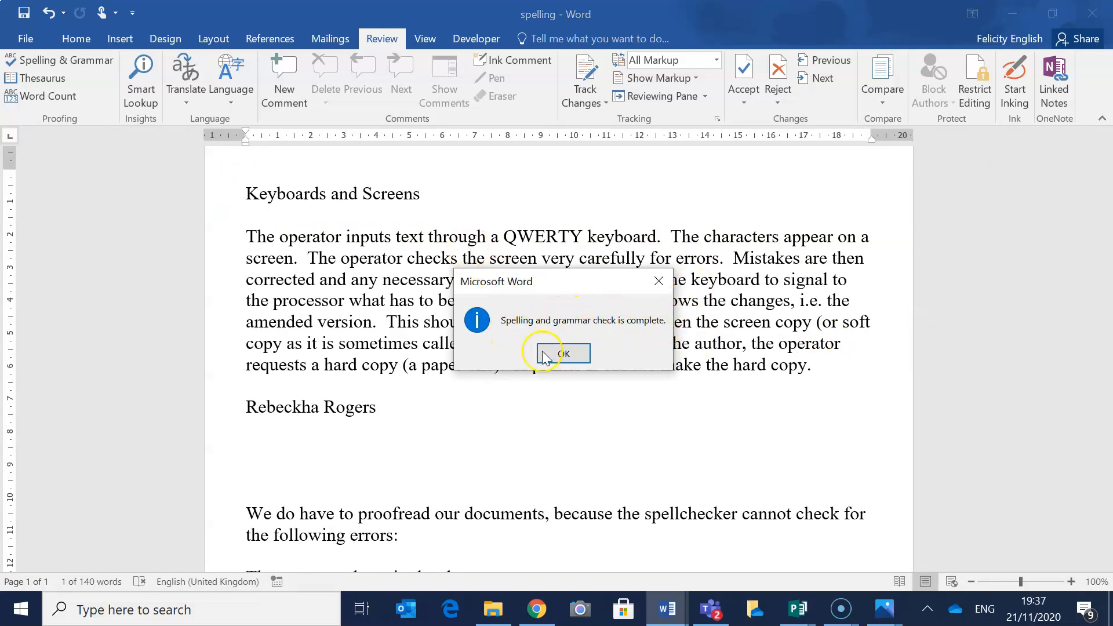
pyautogui.click(564, 355)
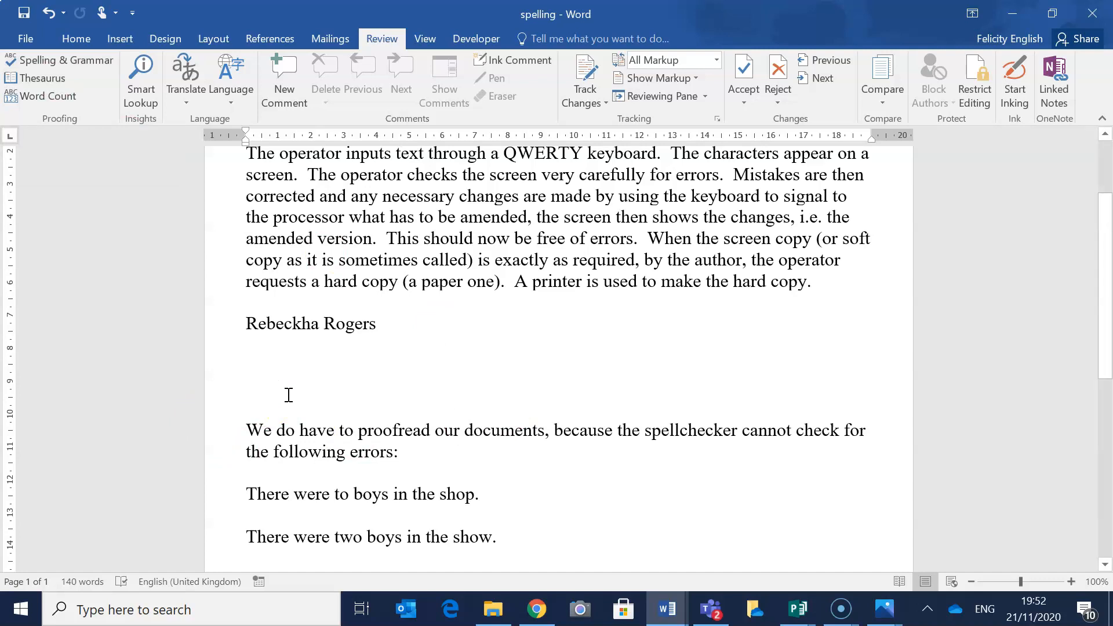
# Replace "to" with "two" in the first example sentence about the boys in the shop.
pyautogui.click(263, 391)
pyautogui.scroll(-1, 276, 367)
pyautogui.scroll(-2, 310, 370)
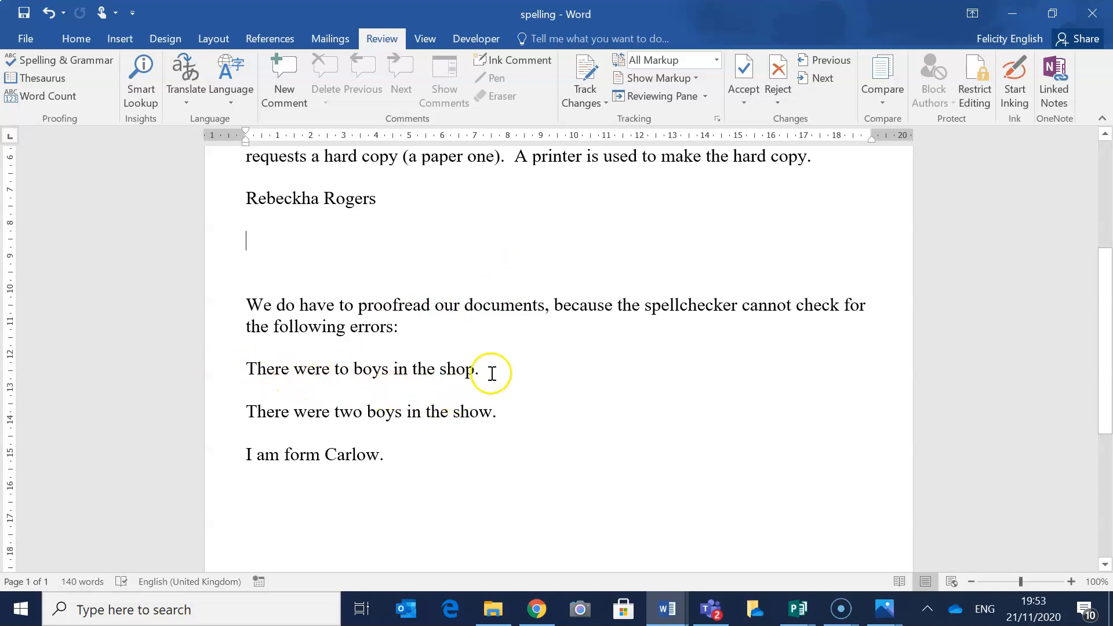
pyautogui.click(342, 372)
pyautogui.doubleClick(342, 372)
pyautogui.write('two')
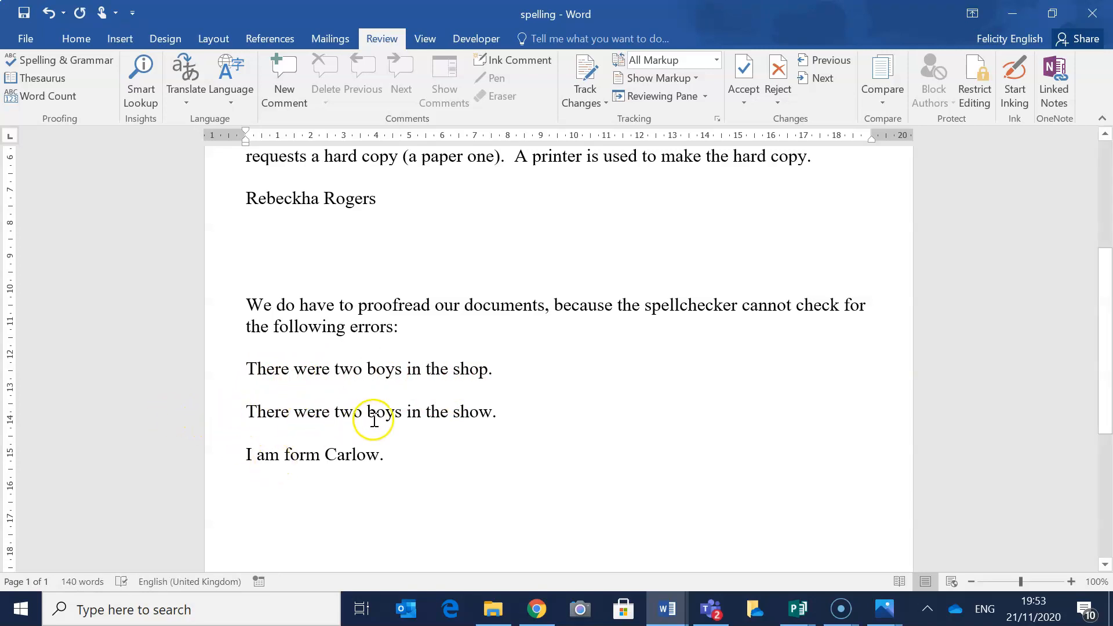
# Change "show" to "shop" in the second example sentence and "form" to "from" in the Carlow sentence.
pyautogui.doubleClick(479, 414)
pyautogui.write('sho')
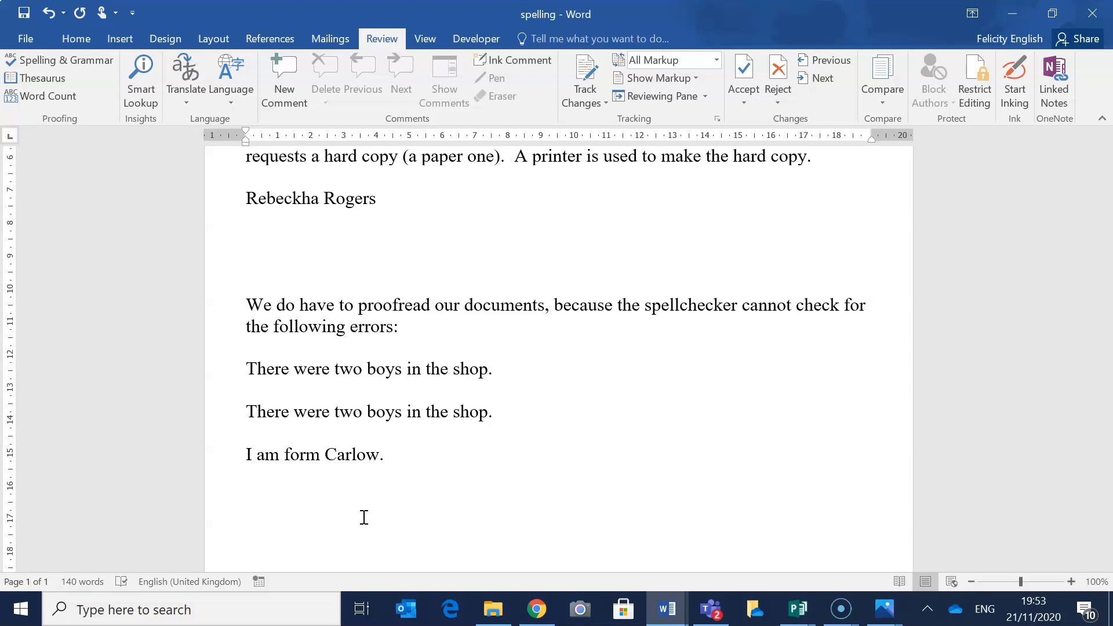
pyautogui.doubleClick(299, 455)
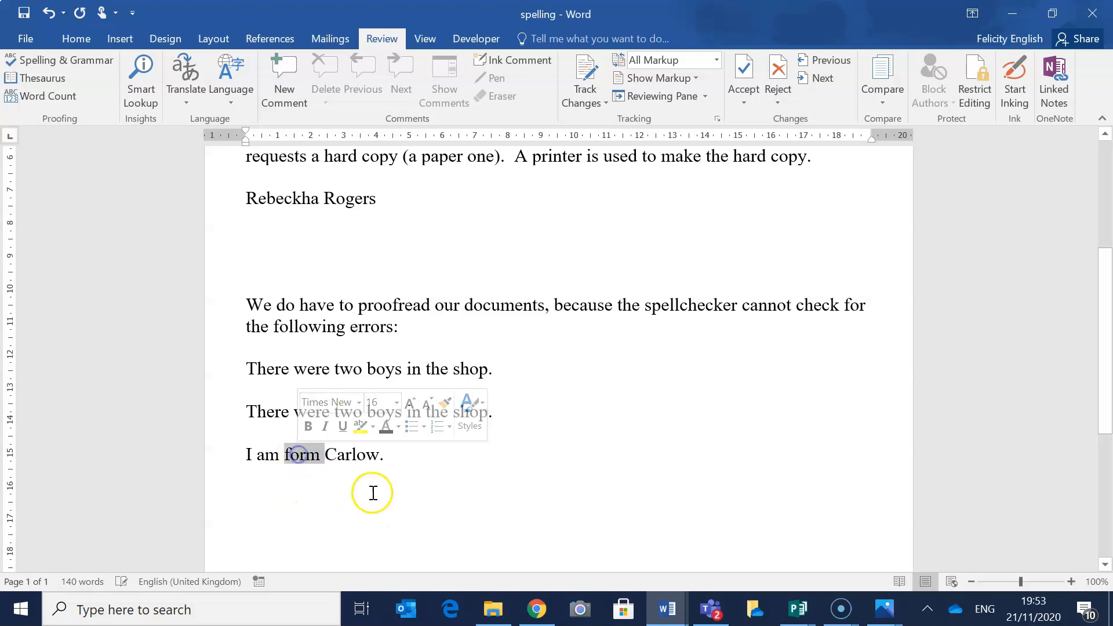
pyautogui.write('from')
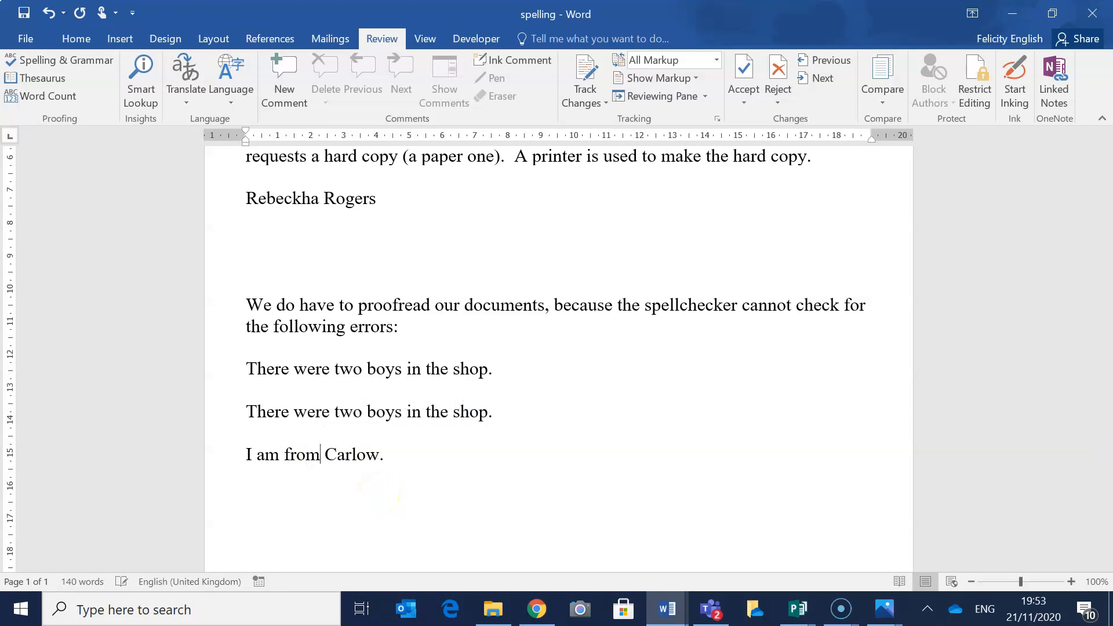
pyautogui.click(344, 527)
# Read the thesaurus and synonym definitions in Document1 and return to the spelling document.
pyautogui.moveTo(670, 617)
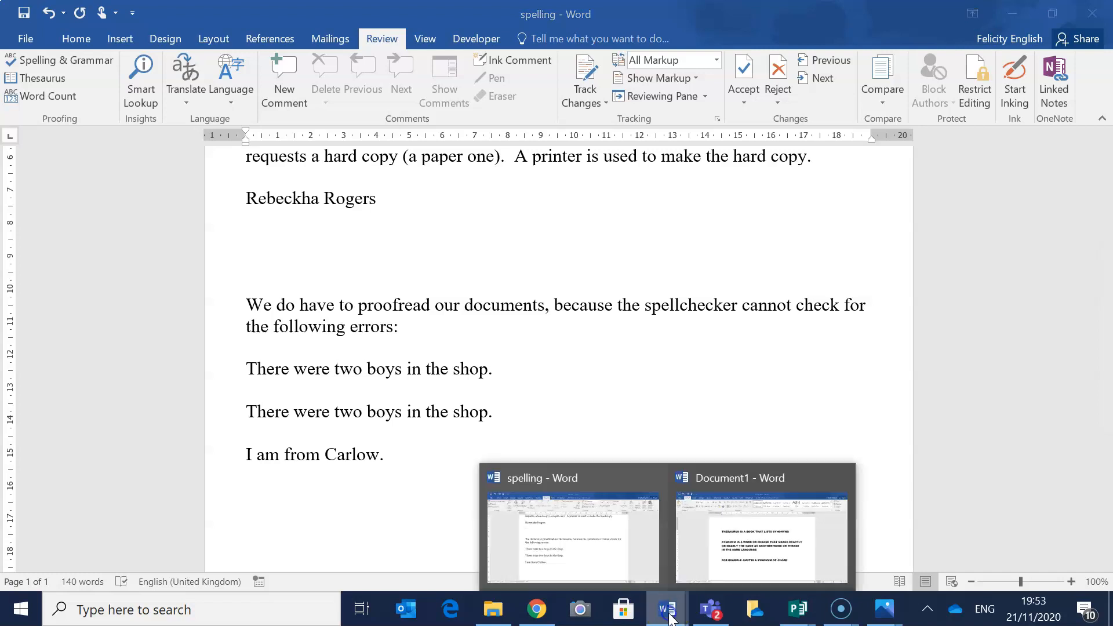
pyautogui.click(720, 555)
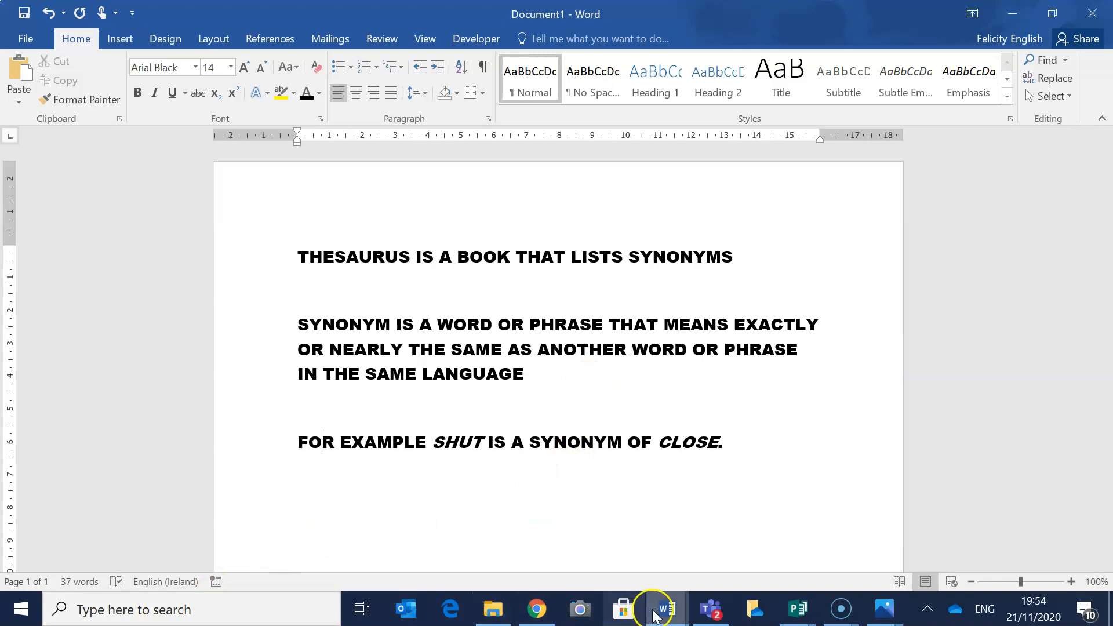
pyautogui.moveTo(667, 609)
pyautogui.click(574, 566)
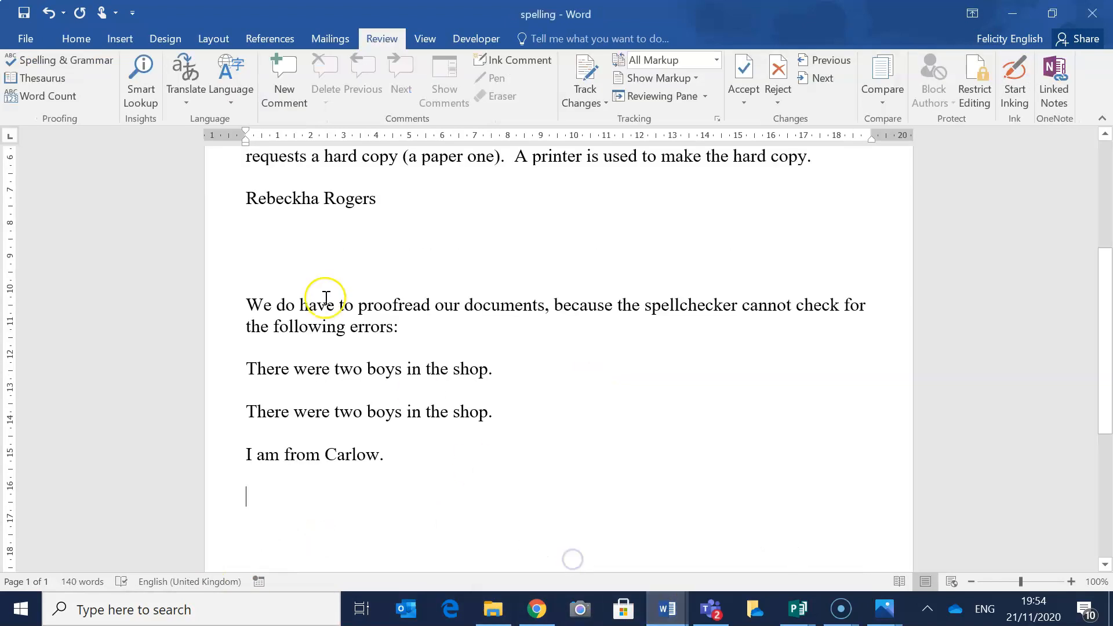
# Replace "inputs" in the paragraph's first sentence with the synonym "enters" using the Thesaurus.
pyautogui.scroll(4, 415, 319)
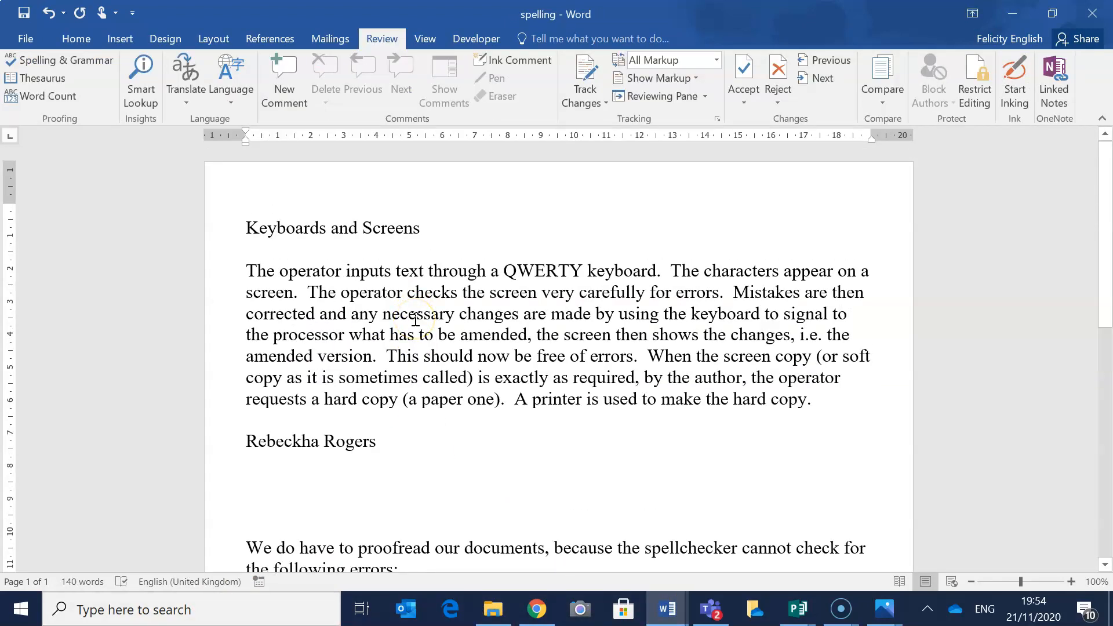
pyautogui.click(422, 279)
pyautogui.doubleClick(373, 273)
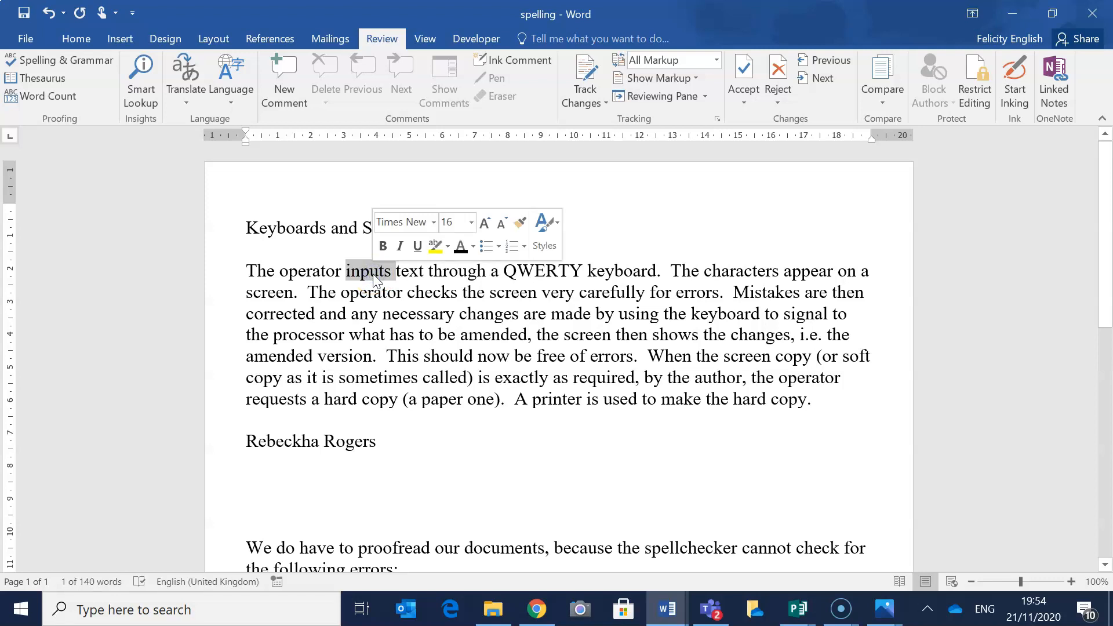
pyautogui.click(49, 79)
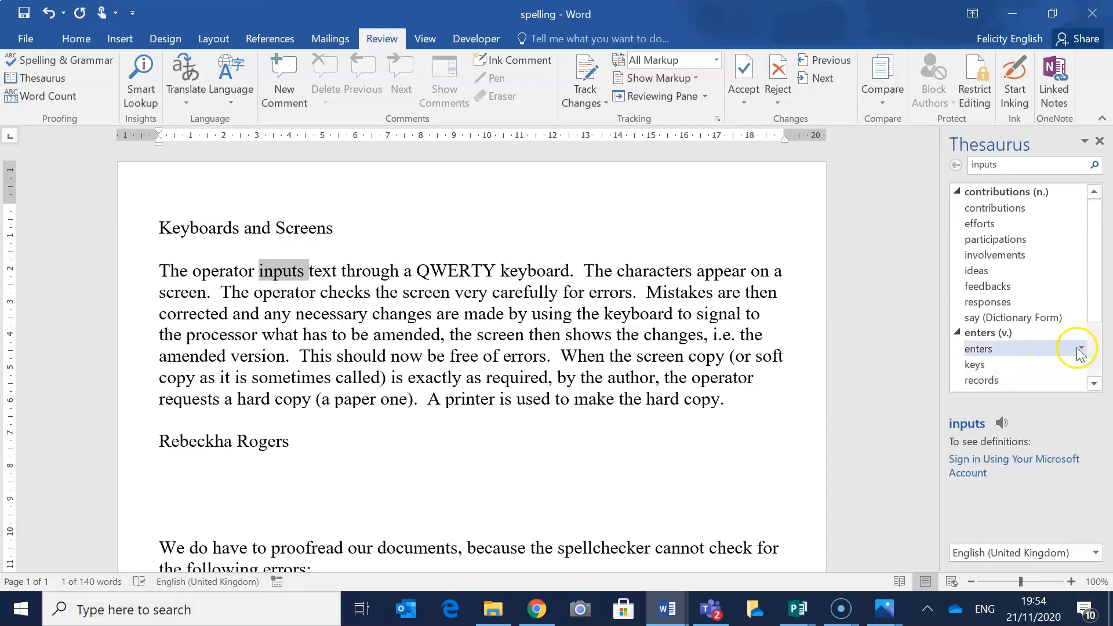
pyautogui.click(1081, 349)
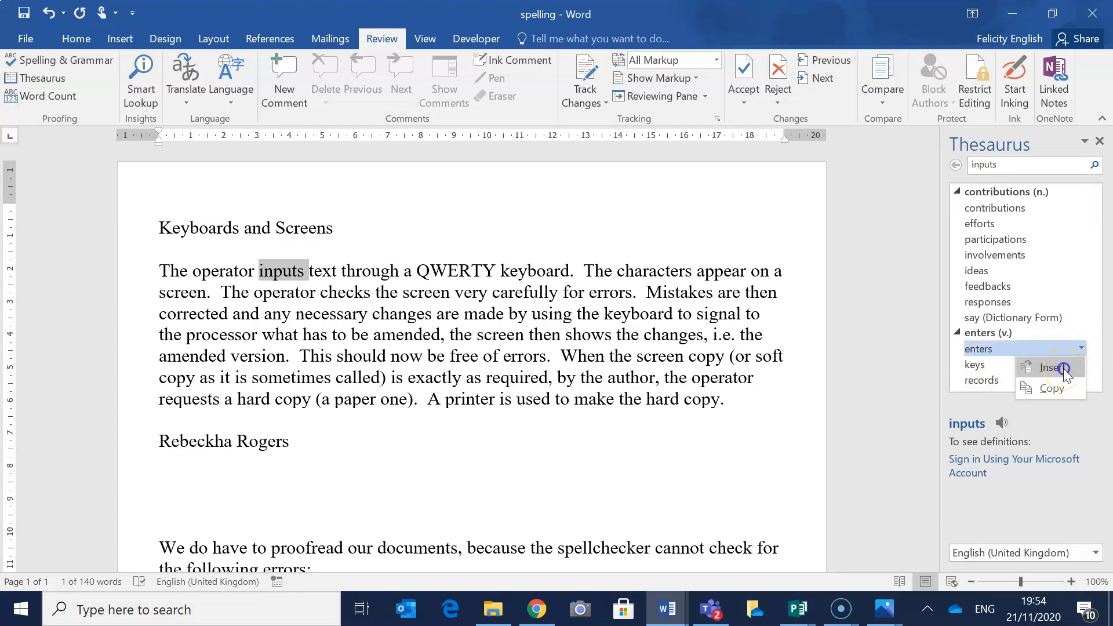
pyautogui.click(1065, 370)
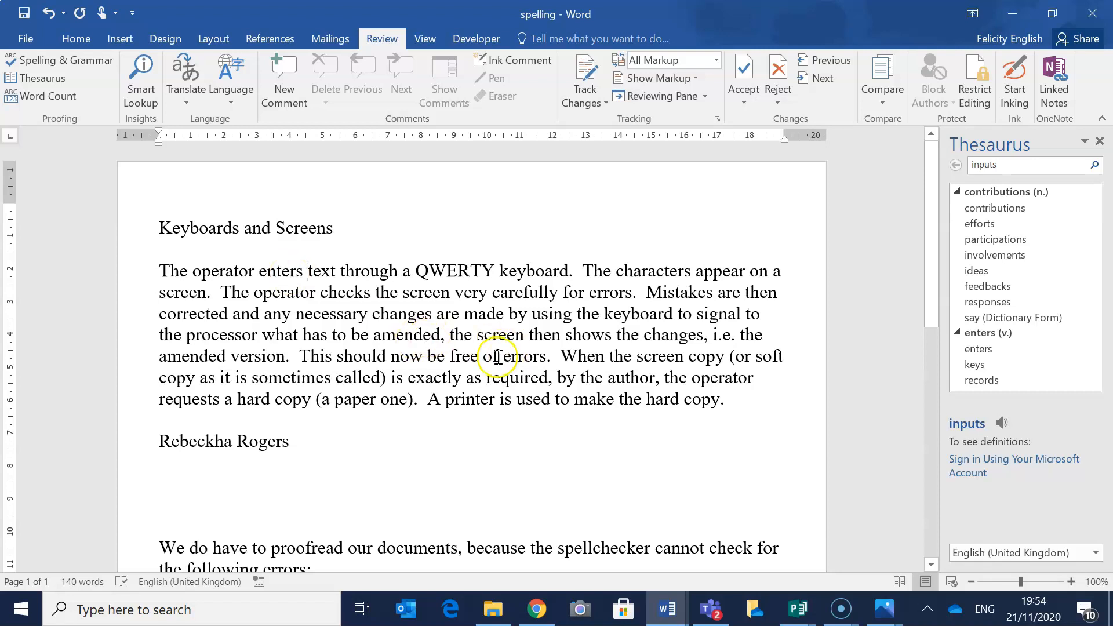
# Use the Thesaurus to replace "changes" in "the screen then shows the changes" with "alterations", and close the Thesaurus.
pyautogui.doubleClick(676, 336)
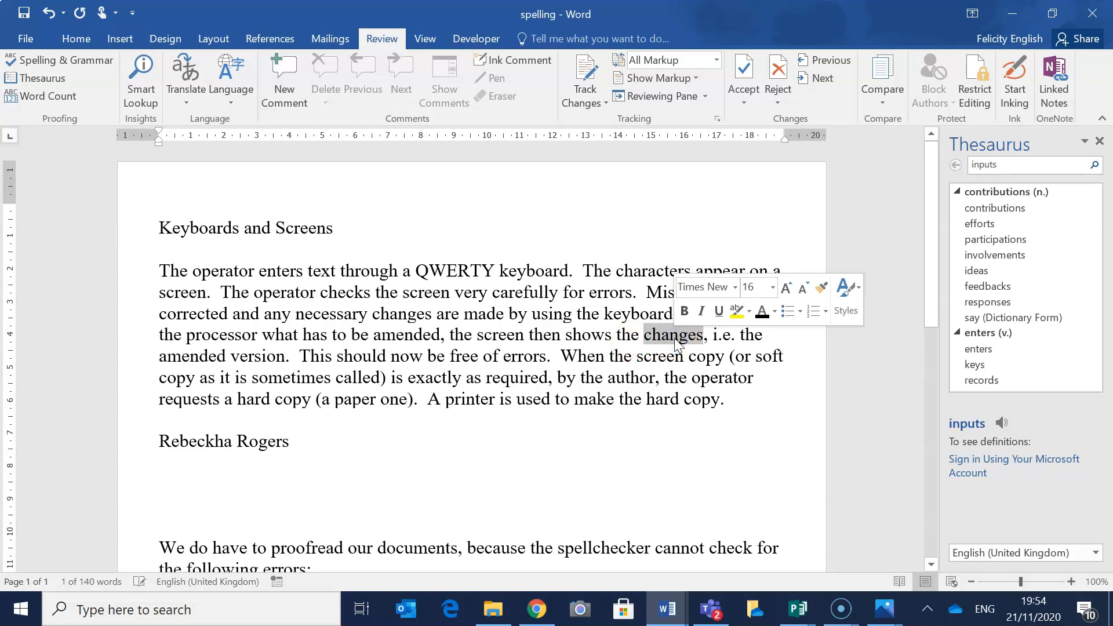
pyautogui.click(1100, 143)
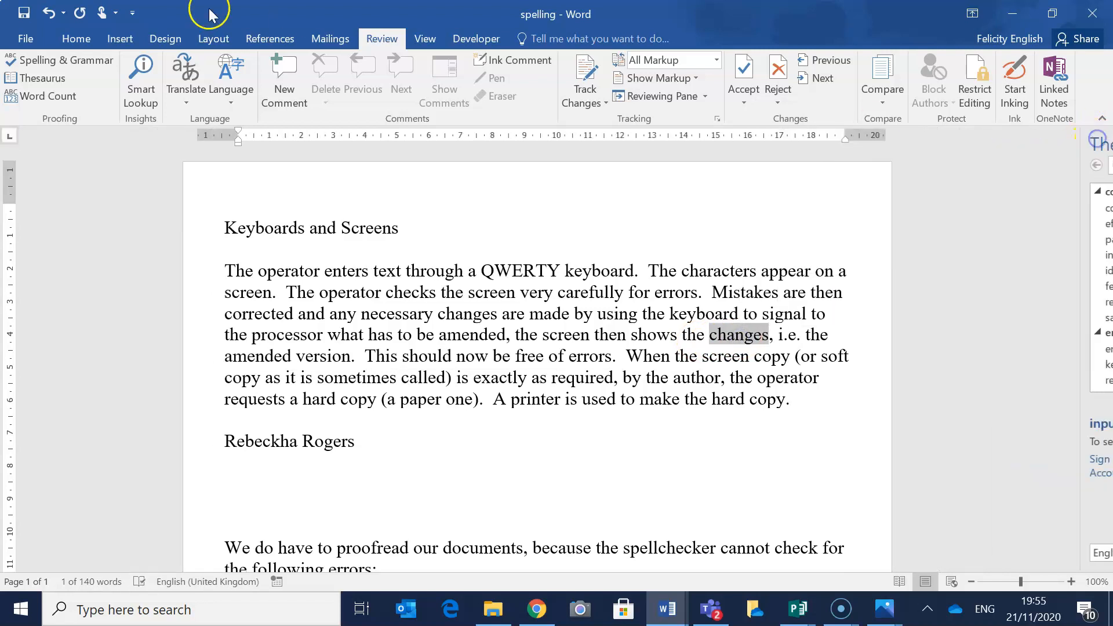
pyautogui.click(41, 83)
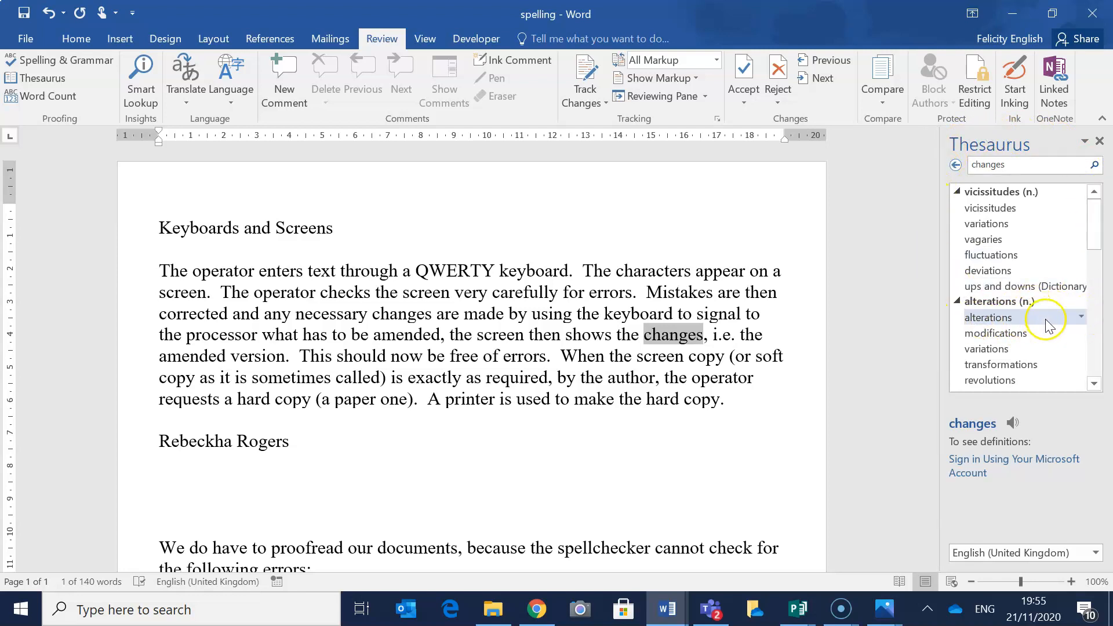
pyautogui.click(1082, 317)
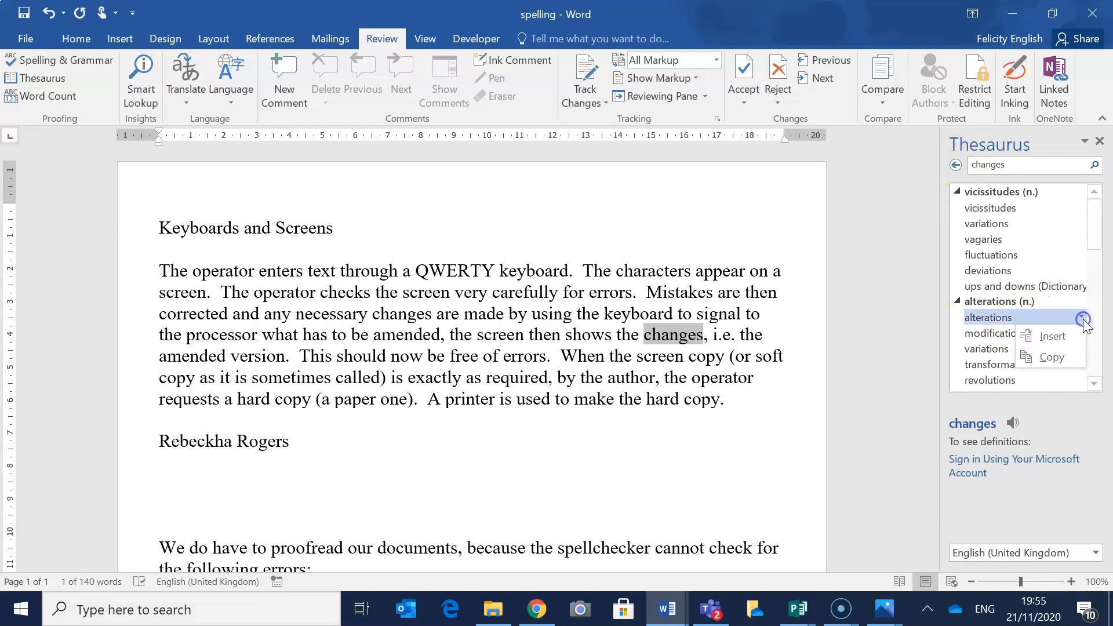
pyautogui.click(1052, 337)
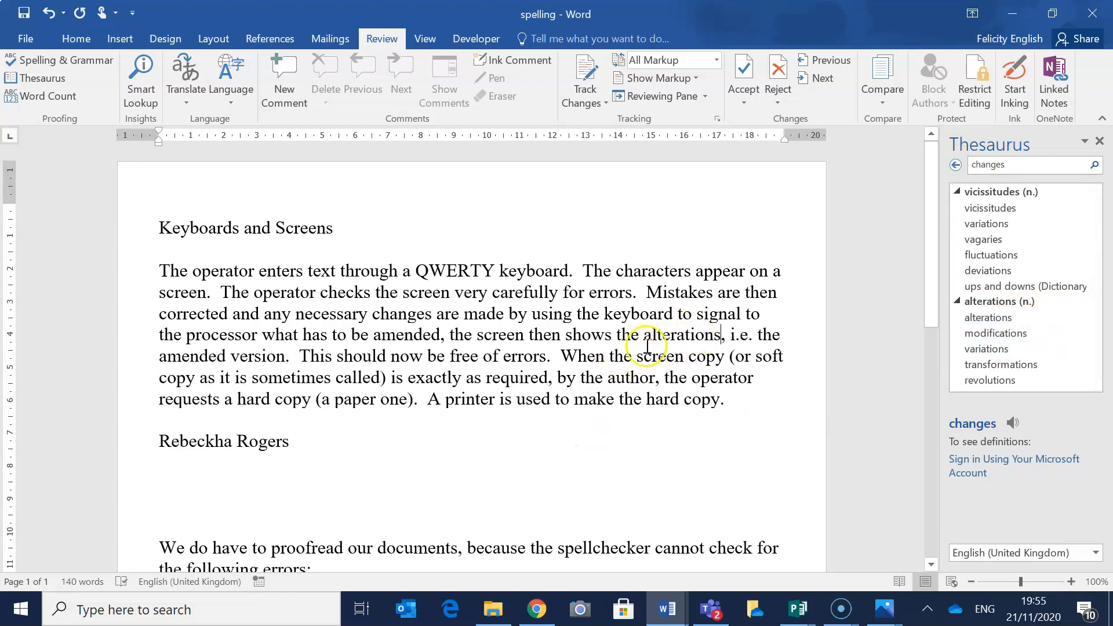
pyautogui.click(1101, 142)
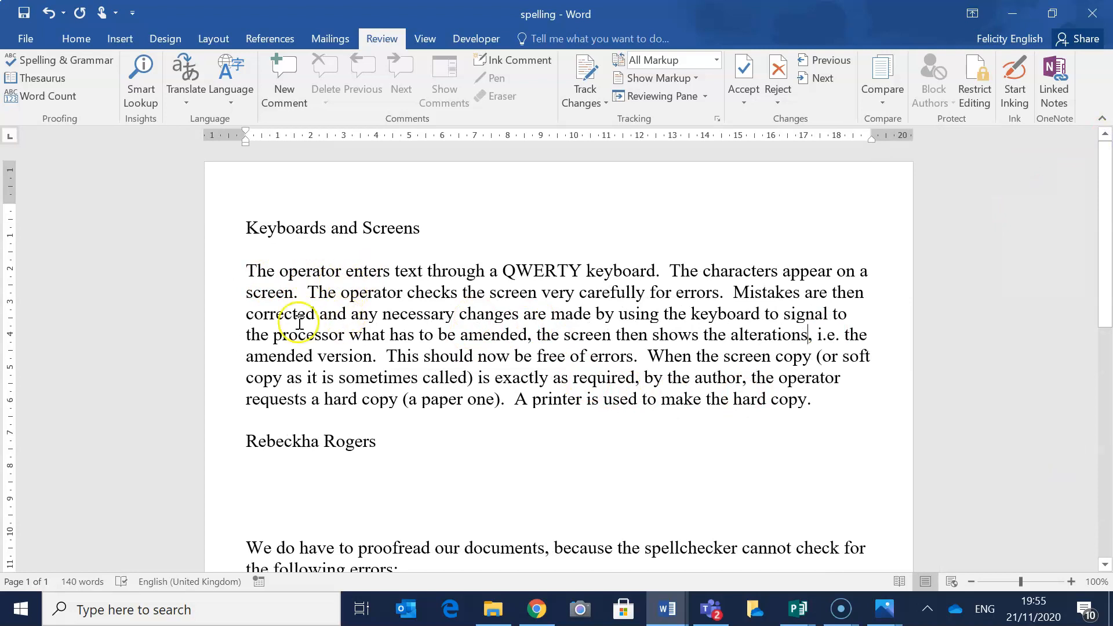
# Select "changes" after "any necessary" in the paragraph and open its list of suggested synonyms.
pyautogui.doubleClick(483, 318)
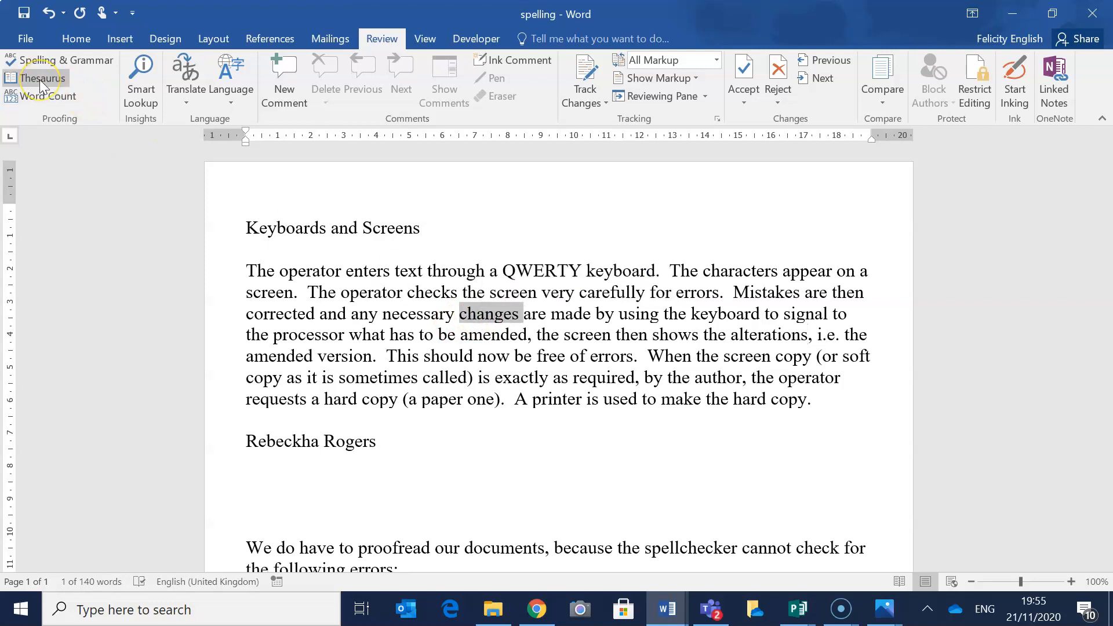
pyautogui.rightClick(493, 316)
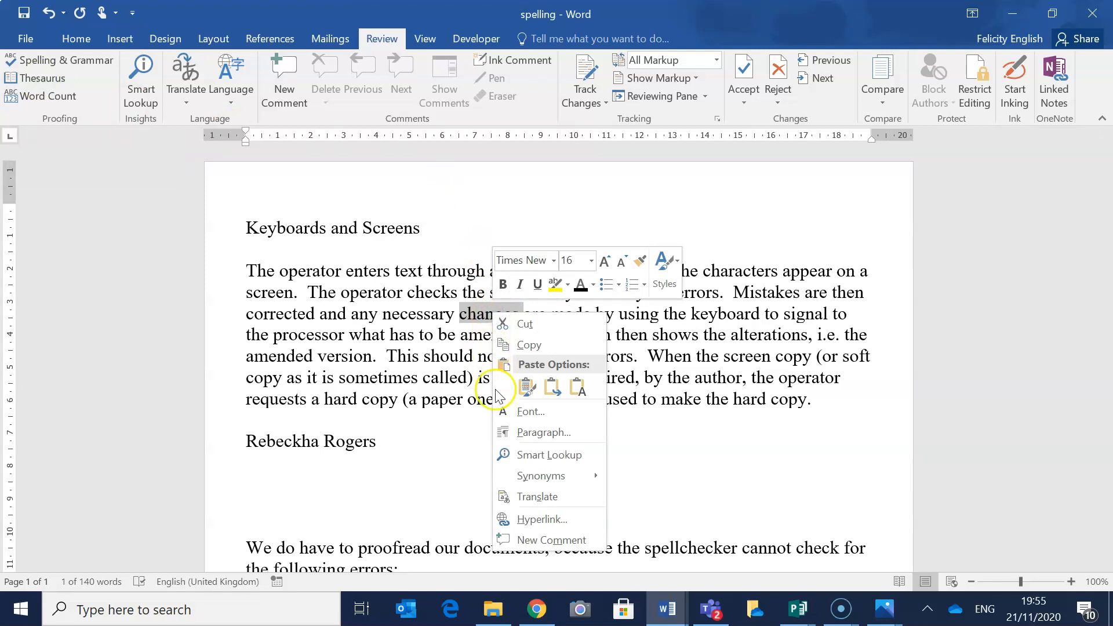
pyautogui.moveTo(536, 486)
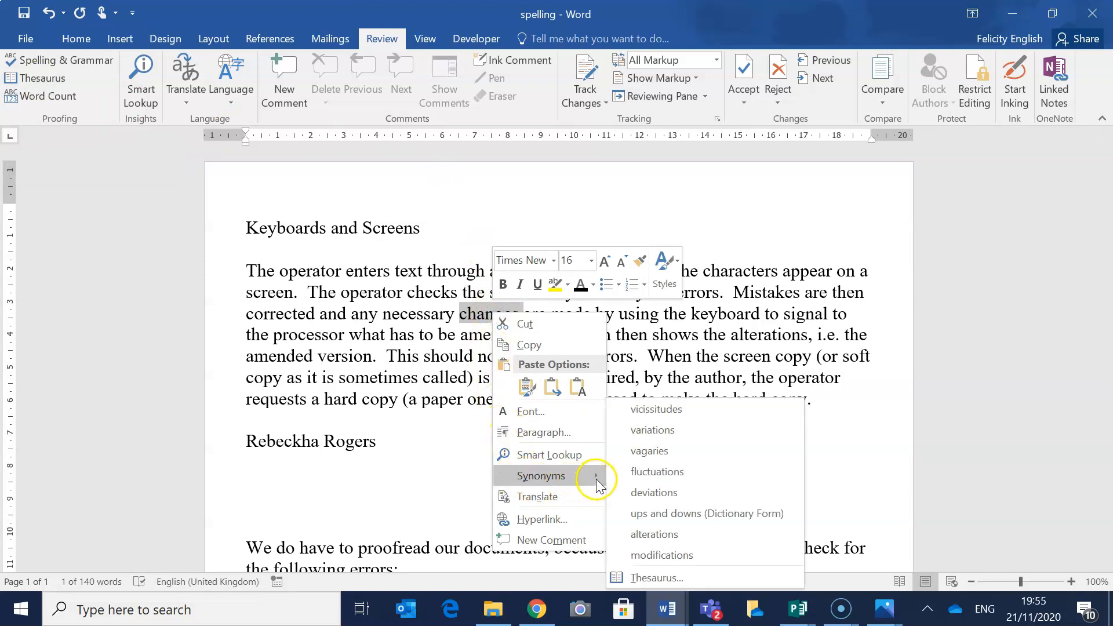